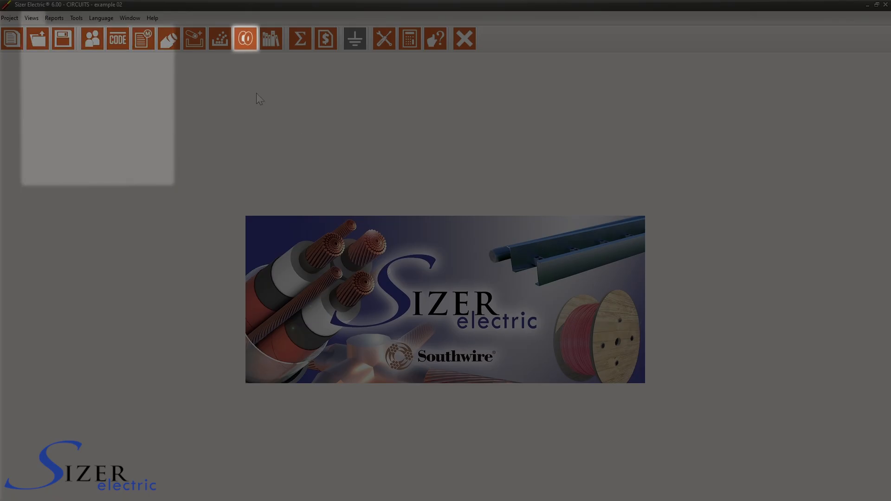
Open the circuit allocation in reels, with array hierarchy level 1 set to None and same-specification wires in separated reels
left_click(252, 40)
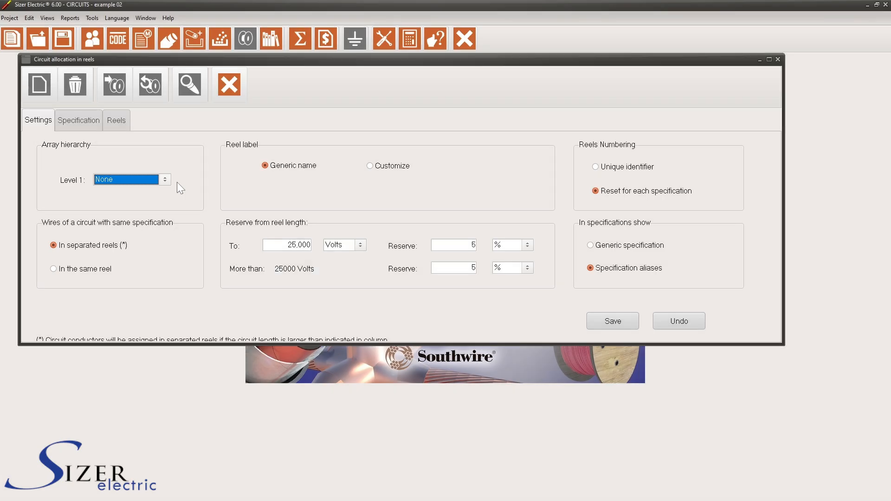
left_click(165, 180)
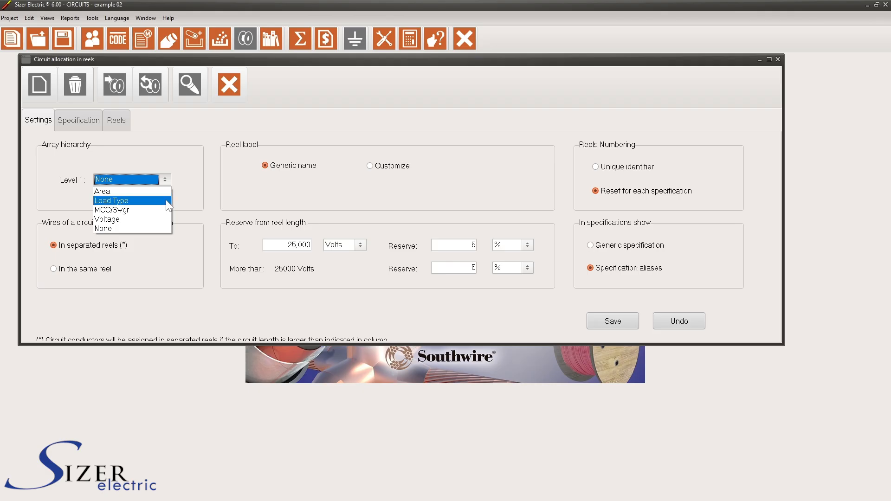
left_click(165, 228)
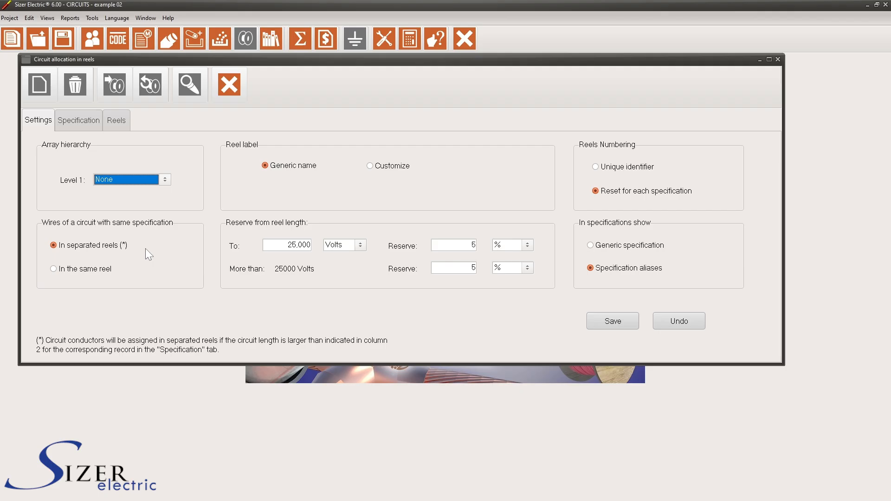
left_click(92, 271)
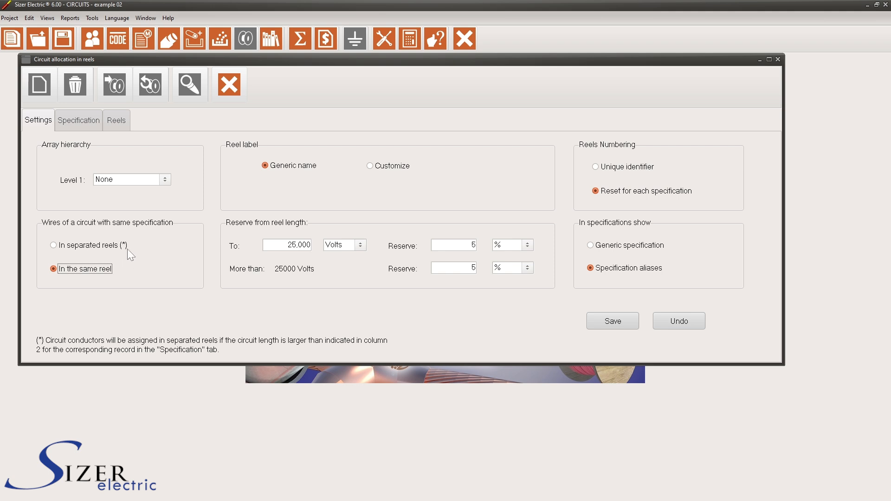
left_click(115, 246)
Examine the fields available for a customized reel label and restore the generic name label
left_click(369, 166)
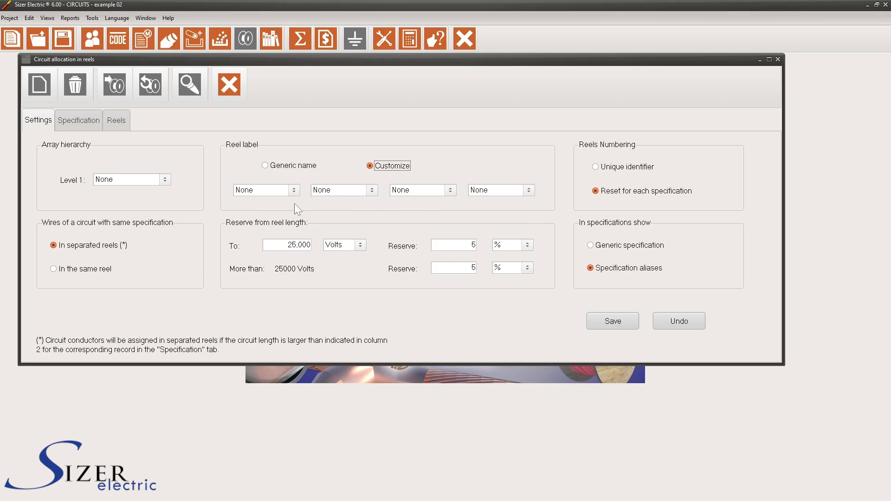
left_click(294, 191)
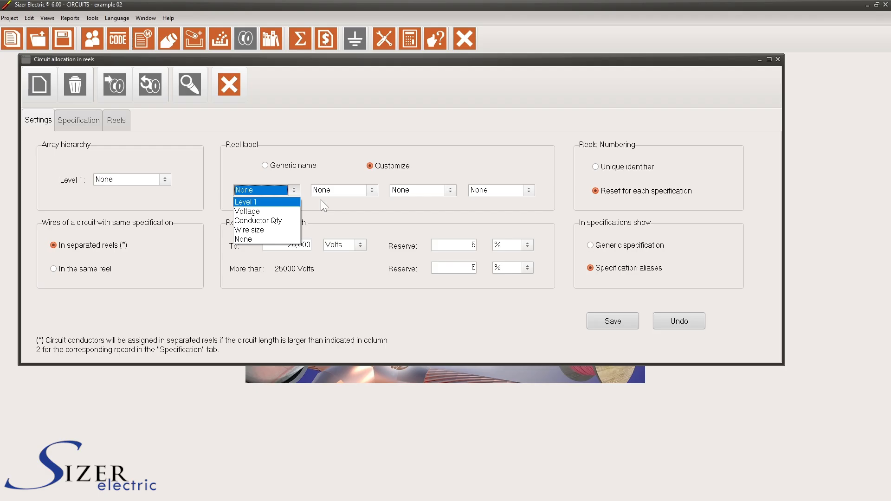
left_click(373, 190)
left_click(371, 190)
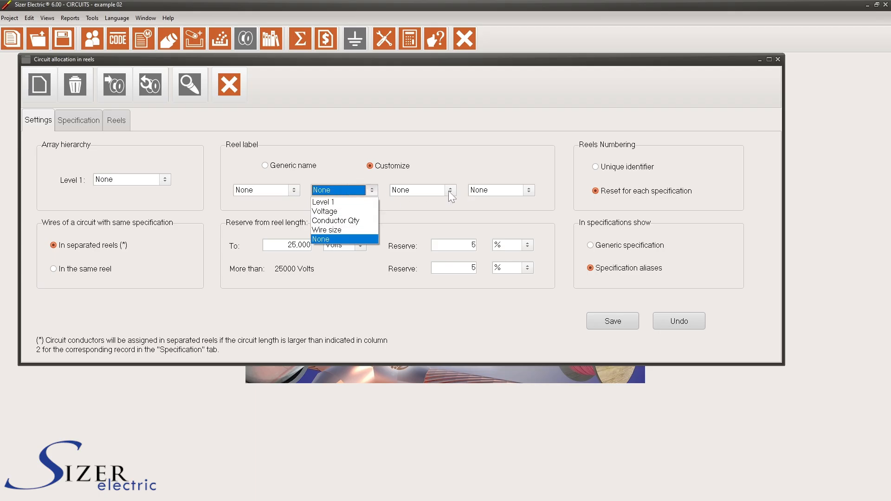
left_click(448, 191)
left_click(448, 190)
left_click(528, 191)
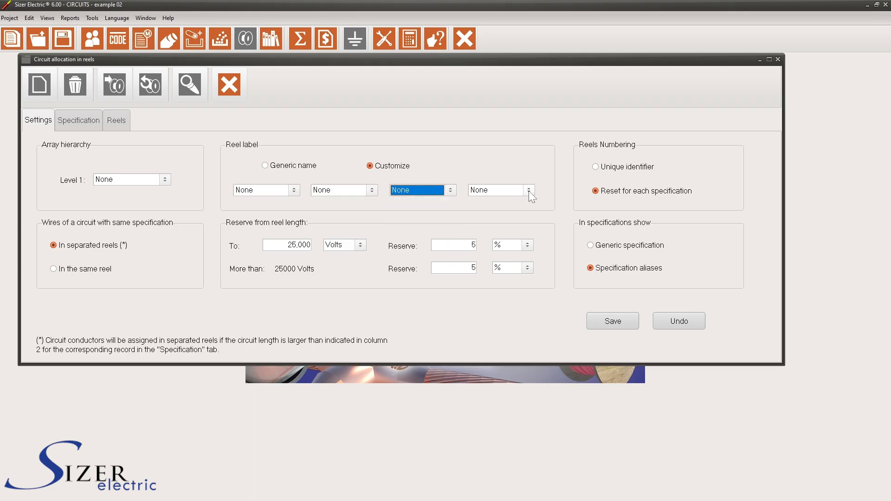
left_click(528, 190)
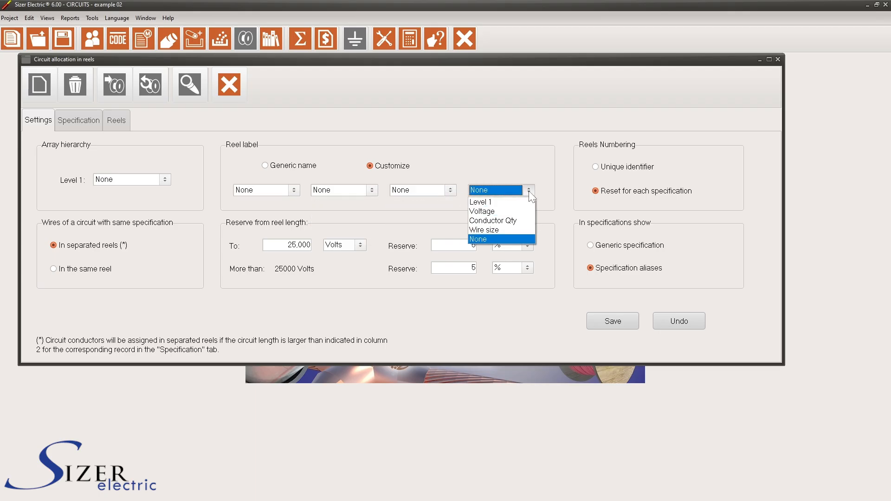
left_click(516, 165)
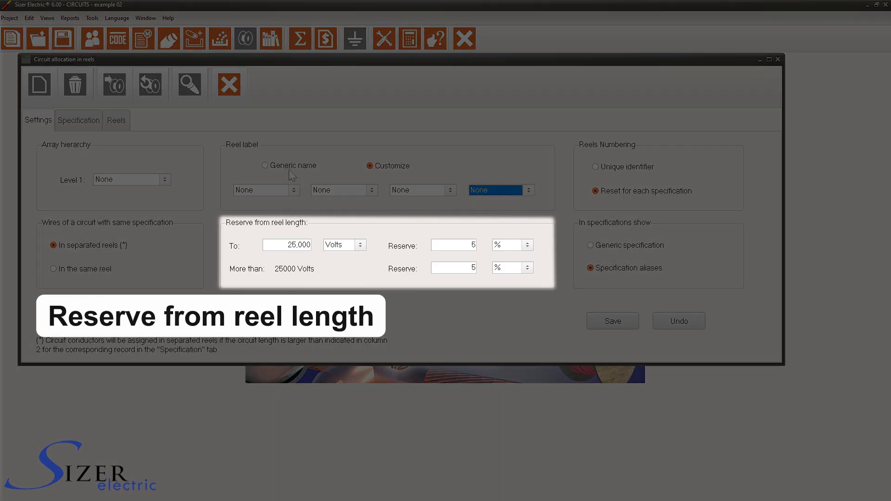
left_click(290, 167)
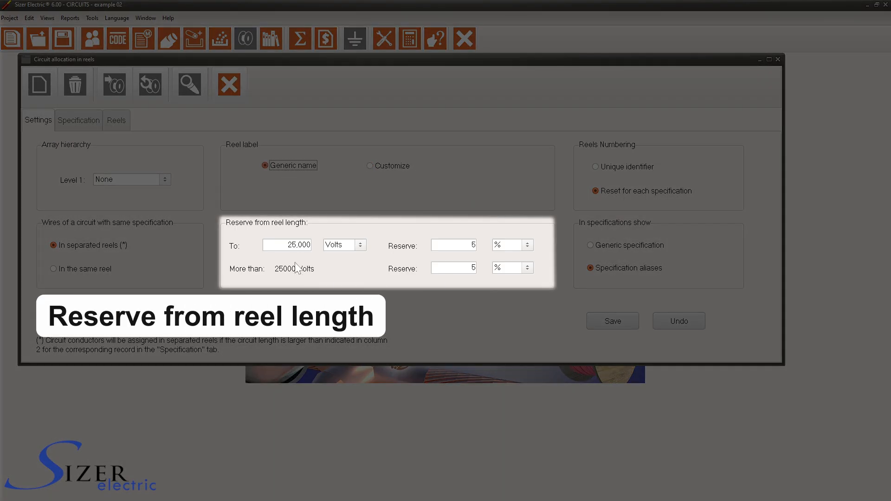
Set the voltage threshold for the reserve from reel length to 1,000 volts
left_click(297, 245)
key("BackSpace")
key("BackSpace")
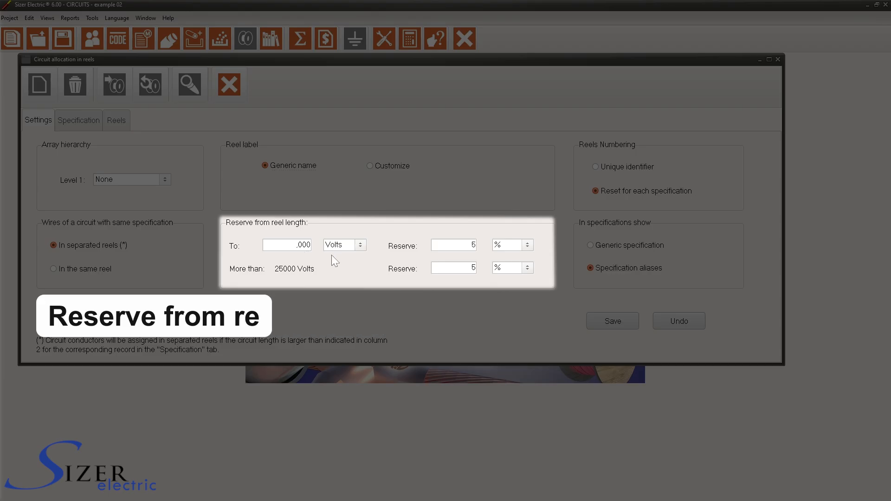
type("1")
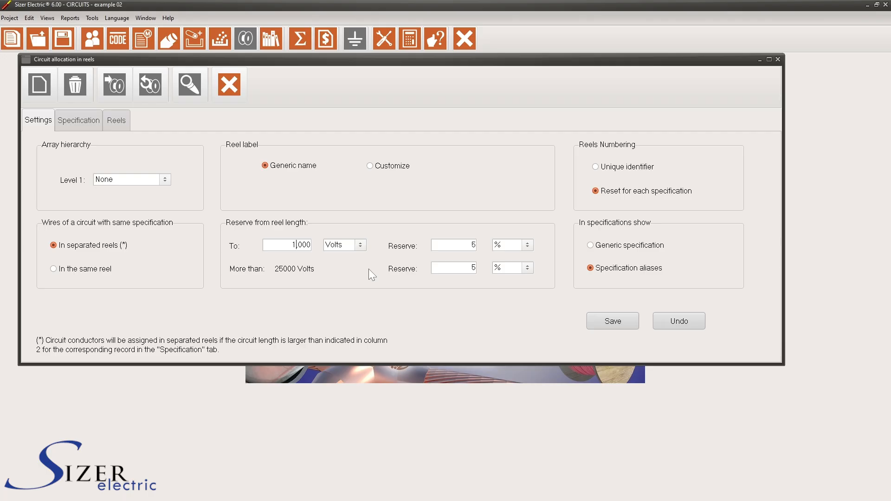
left_click(528, 247)
Set reel numbering to reset for each specification, show specification aliases, and save the settings, accepting the release of the current reel arrays
left_click(644, 172)
left_click(678, 197)
left_click(655, 249)
left_click(651, 269)
left_click(631, 321)
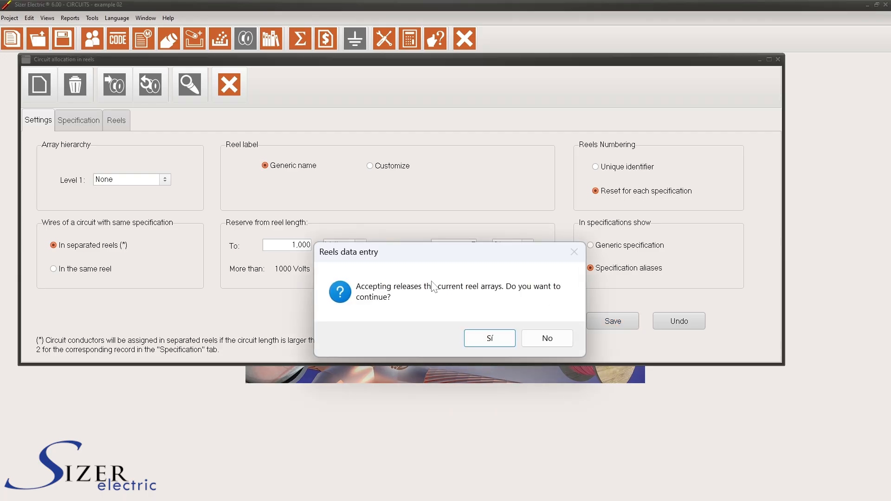
left_click(489, 341)
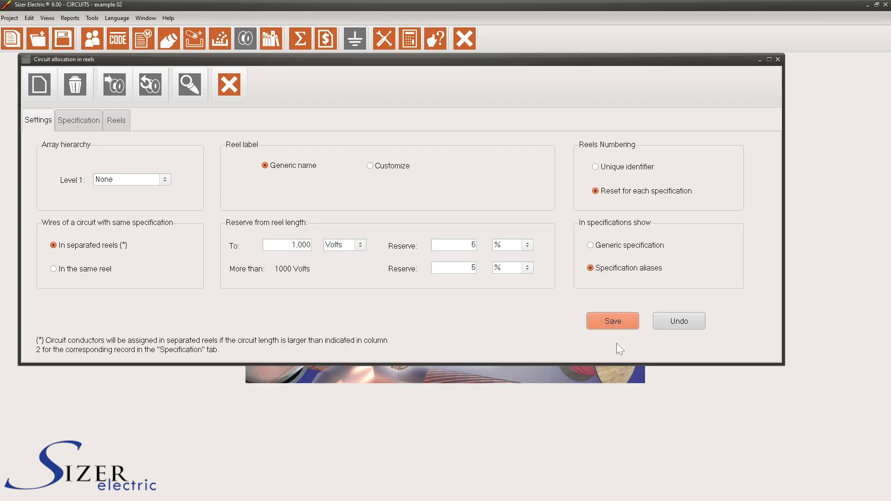
Edit the circuit length of the first specification, CU-3*8+1*8-600-XHHW_2, in the specification table
left_click(86, 121)
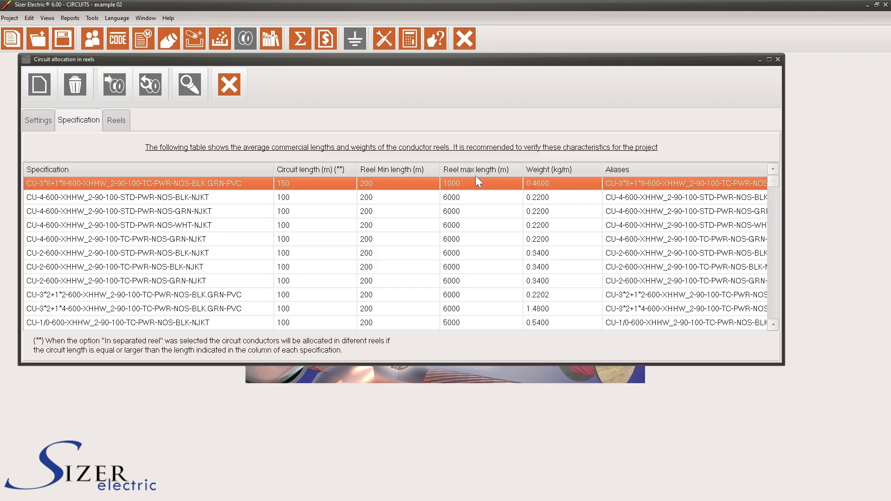
double_click(291, 186)
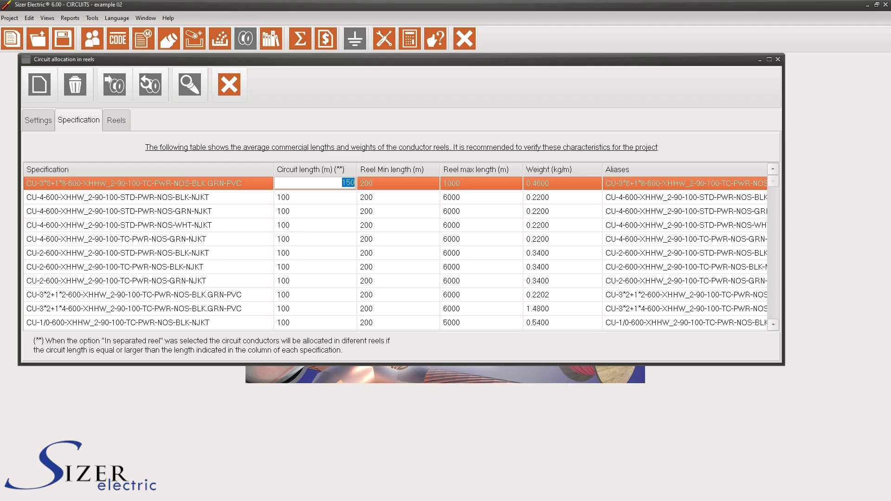
type("1")
key("Return")
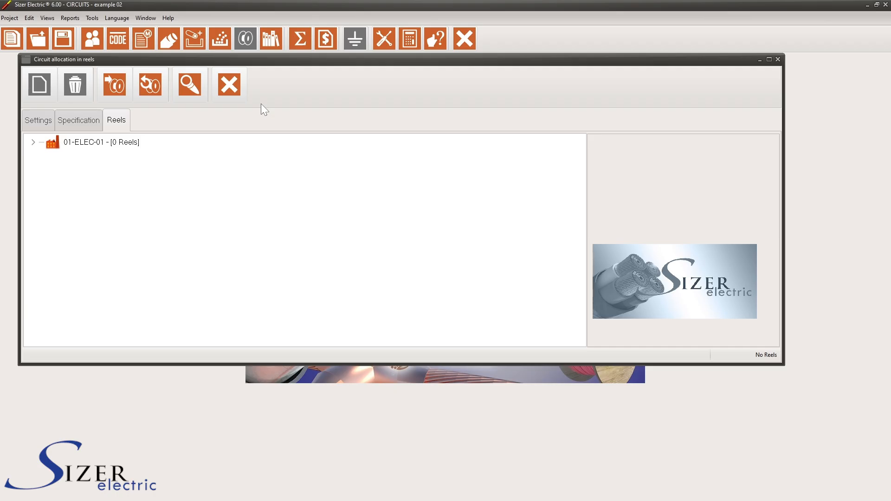
Look over the specifications under 01-ELEC-01 in the reels tree and find the circuit tag 01-FED-01-F
left_click(33, 142)
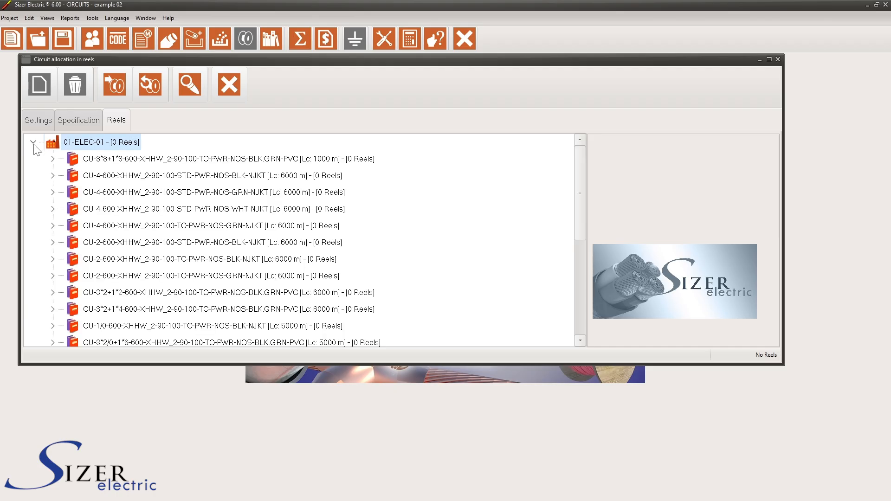
left_click(33, 142)
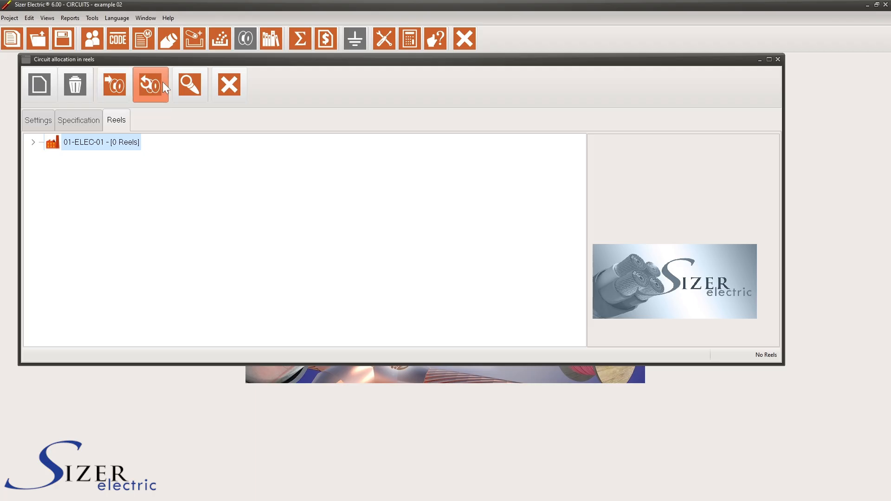
left_click(193, 83)
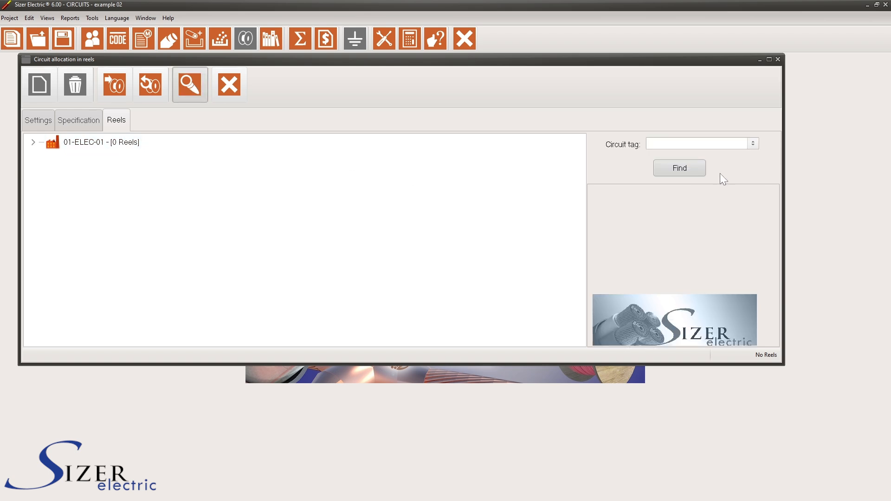
left_click(750, 148)
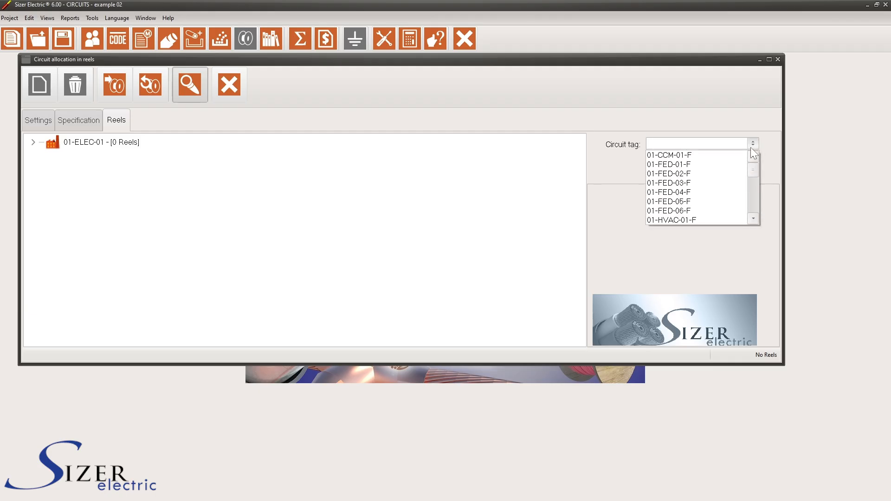
left_click(732, 165)
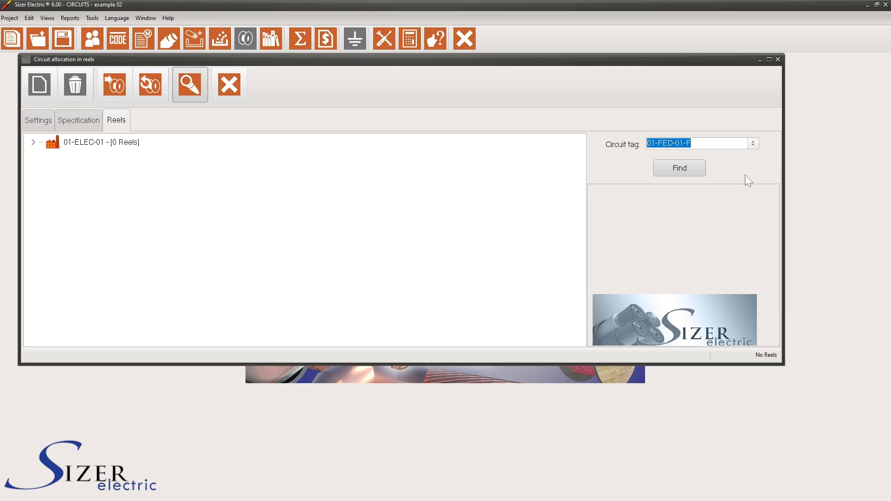
left_click(700, 170)
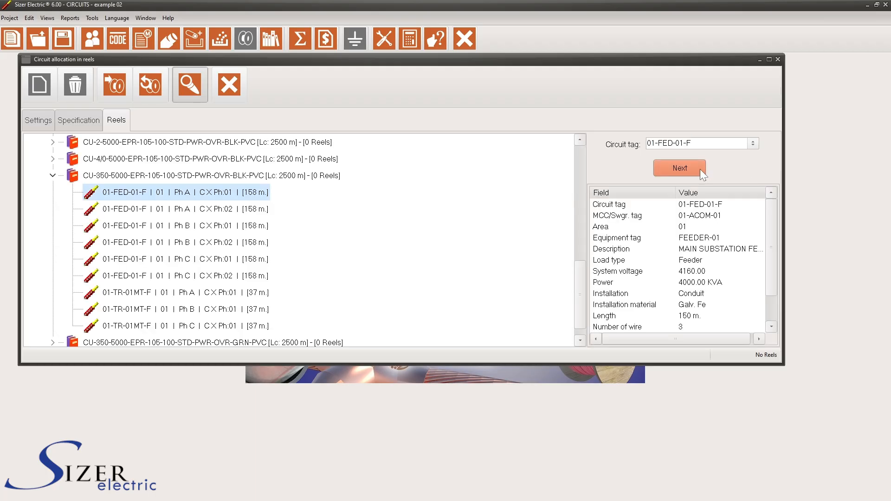
Step through all matches of circuit 01-FED-01-F and restart the search from the beginning
left_click(700, 169)
left_click(700, 169)
left_click(699, 169)
left_click(700, 169)
left_click(700, 169)
left_click(700, 169)
left_click(700, 169)
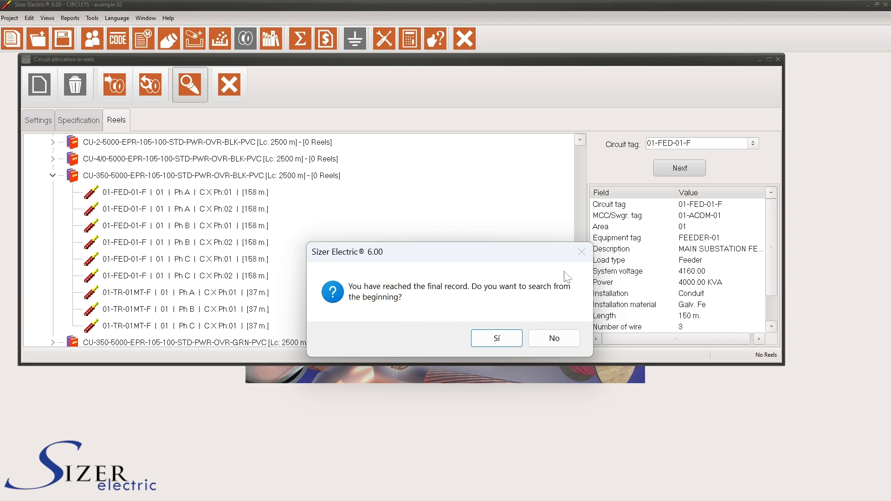
left_click(502, 337)
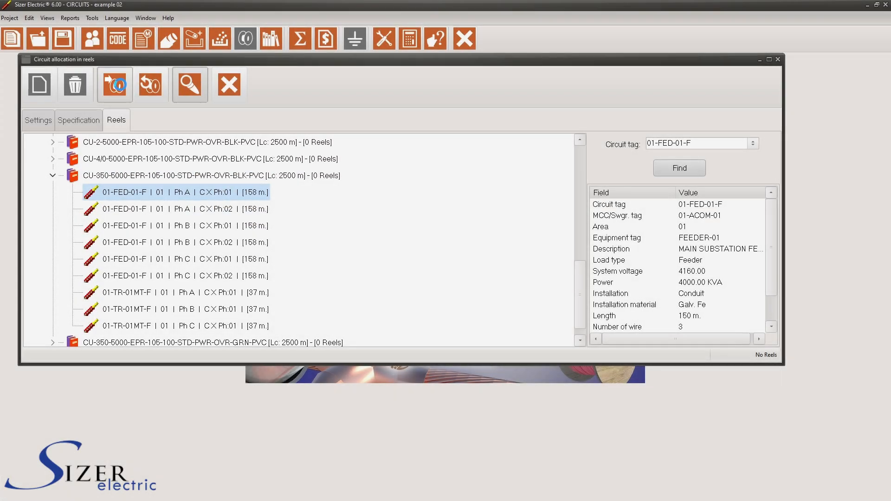
Allocate the circuits to reels and expand 01-ELEC-01 down to the reel of the CU-3*8+1*8-600-XHHW_2 specification
left_click(120, 84)
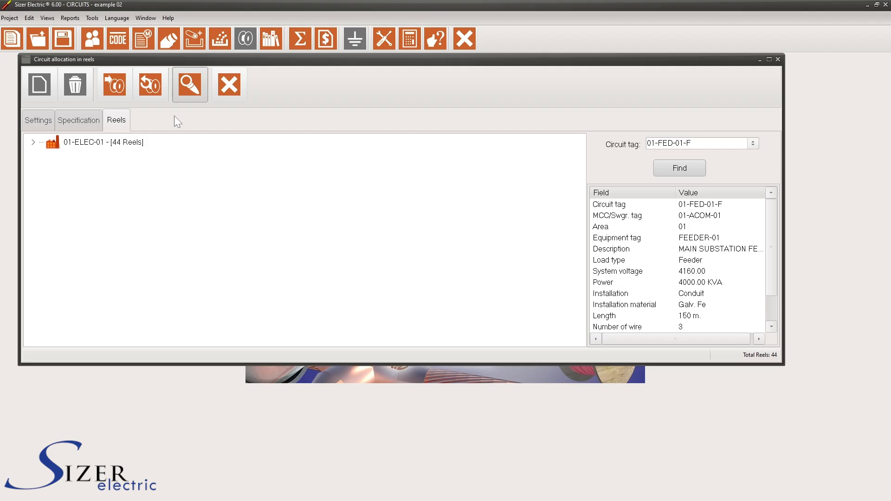
left_click(33, 141)
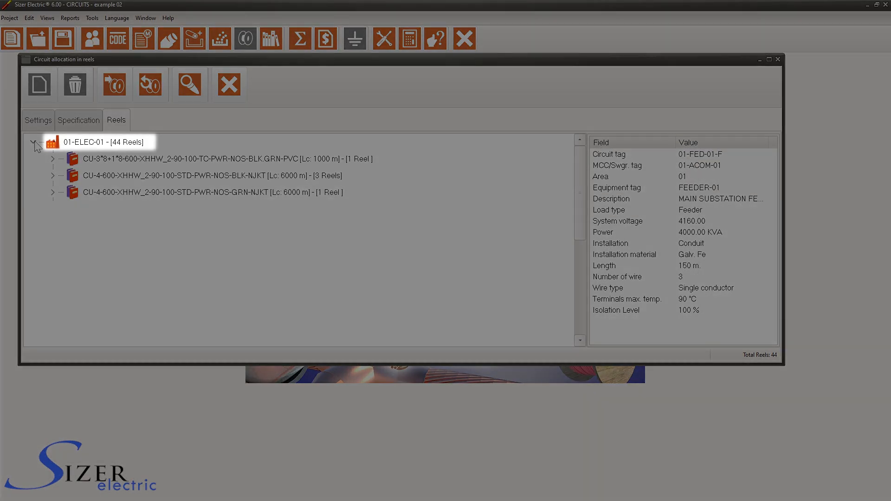
left_click(52, 158)
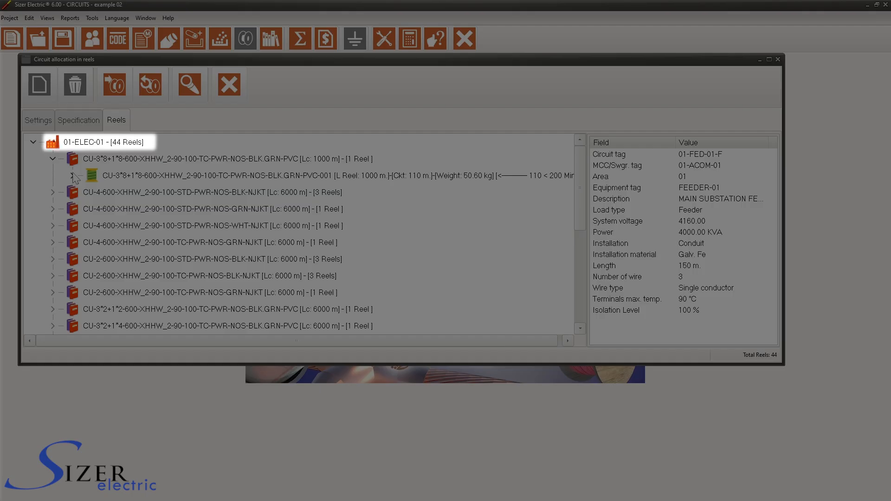
left_click(53, 159)
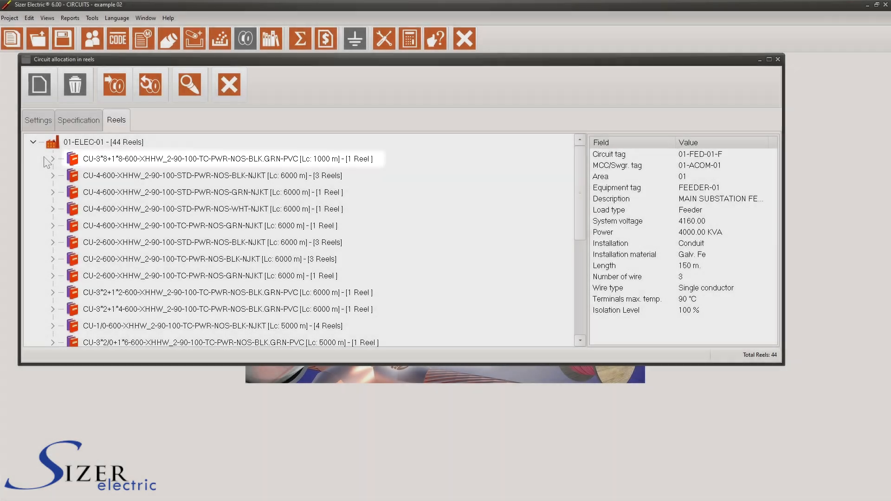
left_click(53, 159)
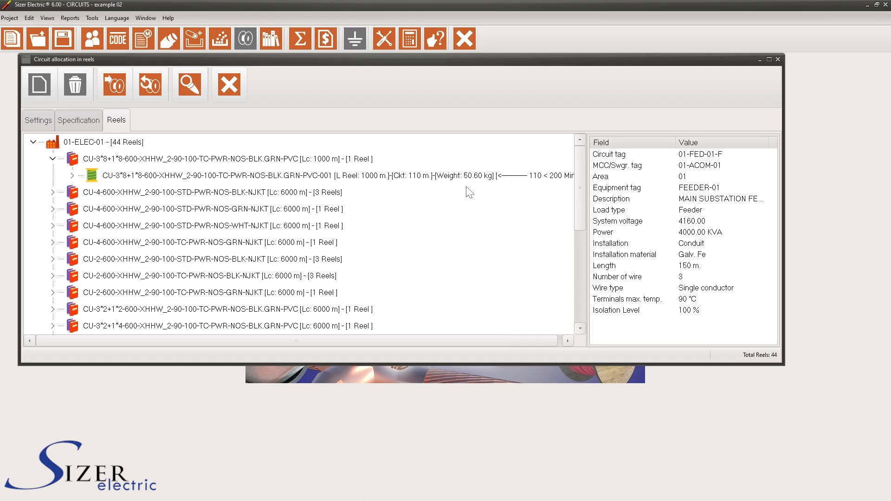
left_click_drag(500, 341, 517, 338)
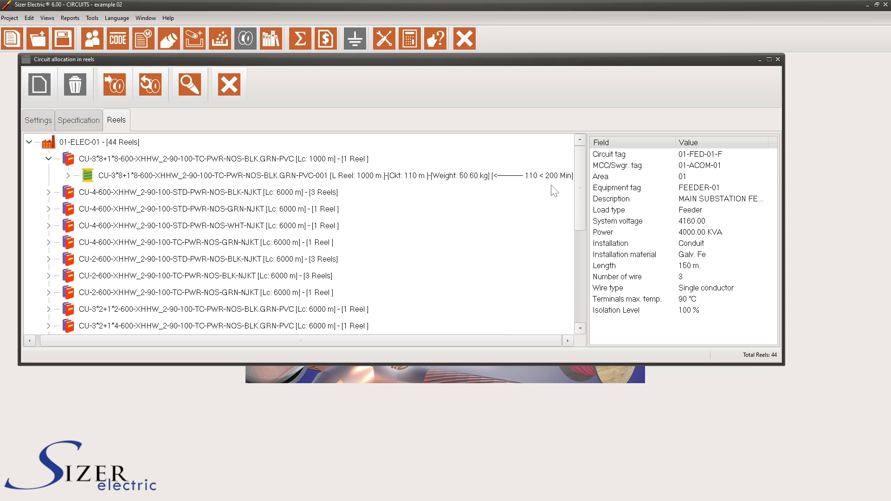
Expand the CU-4-600-XHHW_2 STD specifications and their reels to examine which circuits are allocated to each reel
left_click(48, 192)
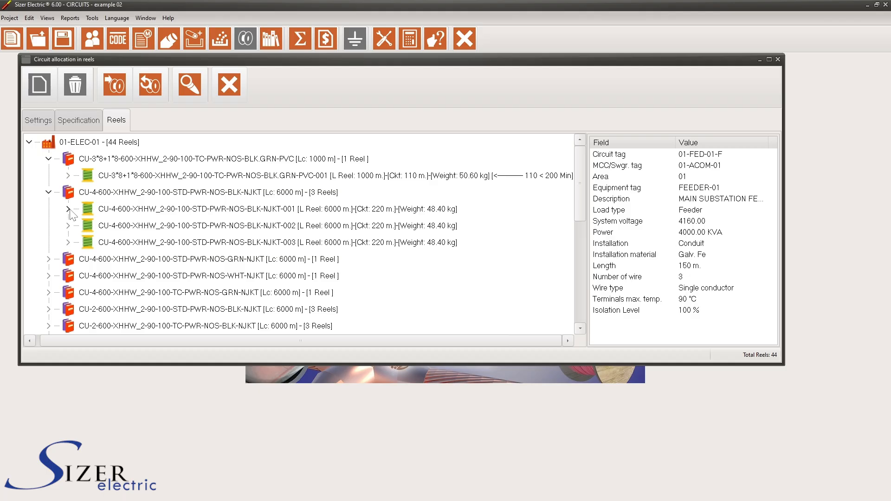
left_click(68, 209)
left_click(68, 259)
left_click(68, 309)
scroll(60, 315, "down", 2)
scroll(54, 323, "down", 1)
left_click(49, 192)
left_click(48, 226)
left_click(67, 209)
left_click(68, 275)
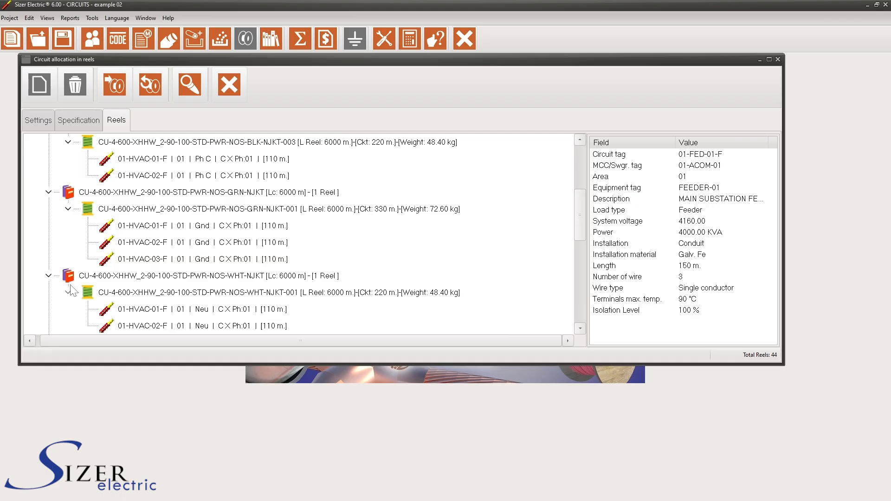
scroll(186, 232, "up", 4)
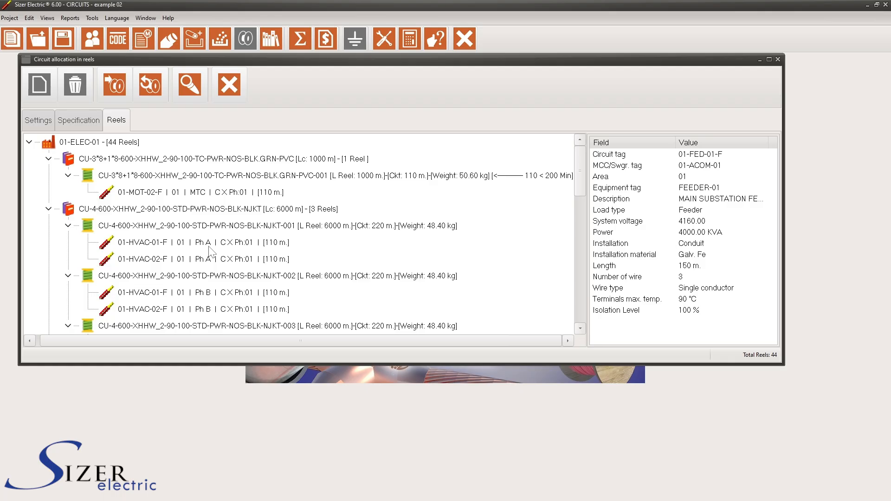
Examine the circuits allocated to the black, green and white CU-4-600-XHHW_2 STD reels
scroll(209, 252, "down", 2)
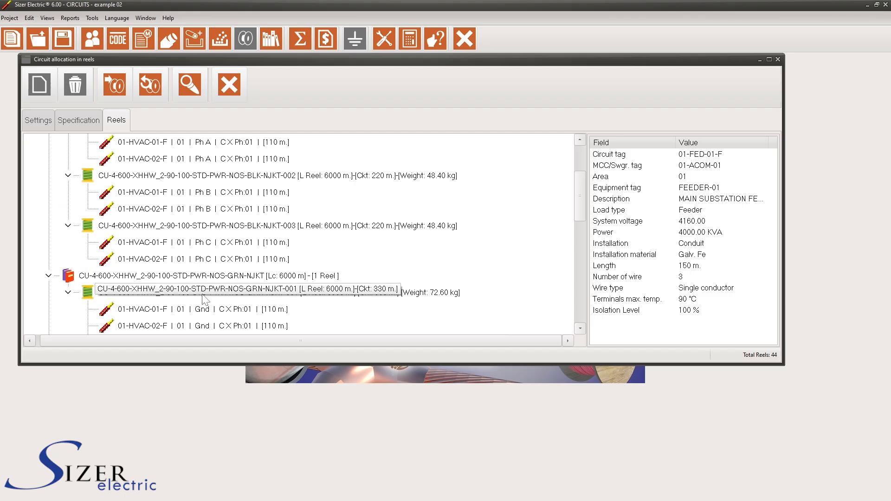
scroll(203, 299, "down", 1)
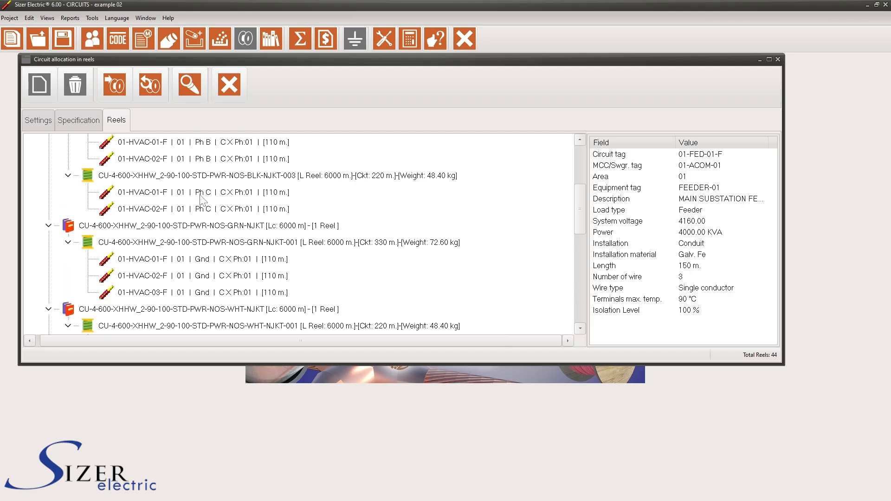
scroll(204, 215, "down", 1)
scroll(216, 230, "up", 2)
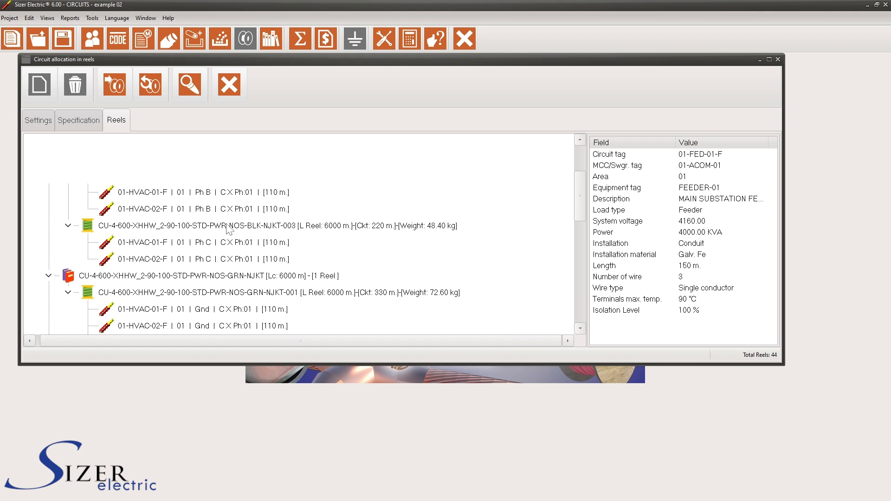
scroll(251, 218, "up", 2)
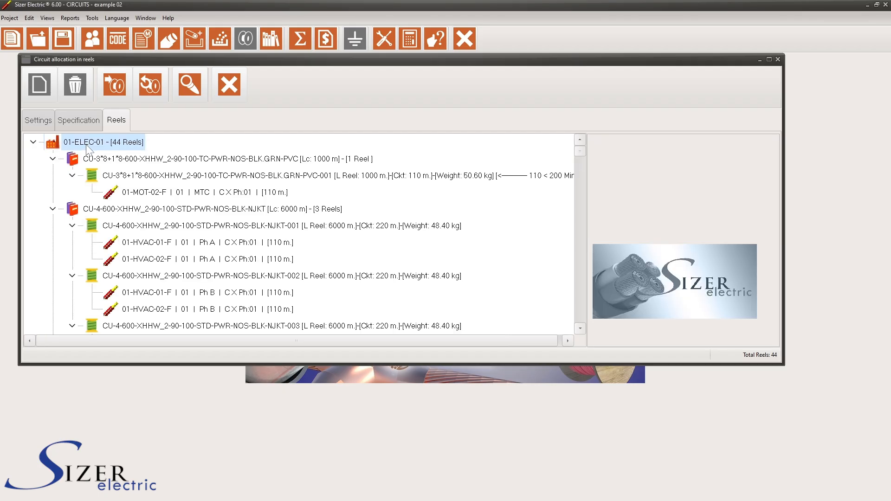
Collapse the entire 01-ELEC-01 tree, expand all of its levels again and return to its beginning
right_click(87, 145)
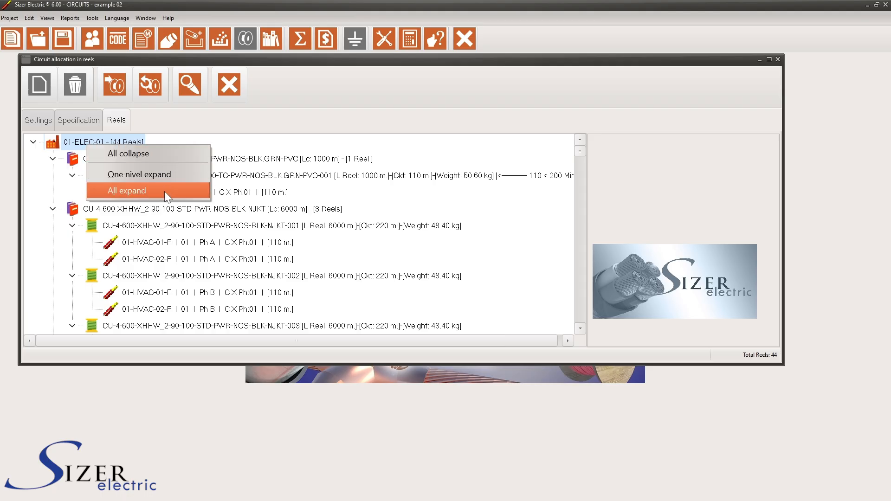
left_click(159, 157)
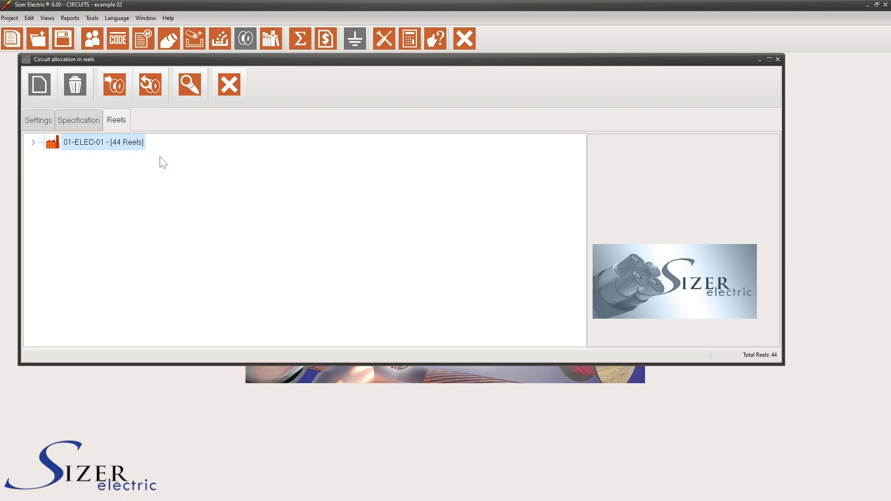
right_click(107, 143)
left_click(152, 188)
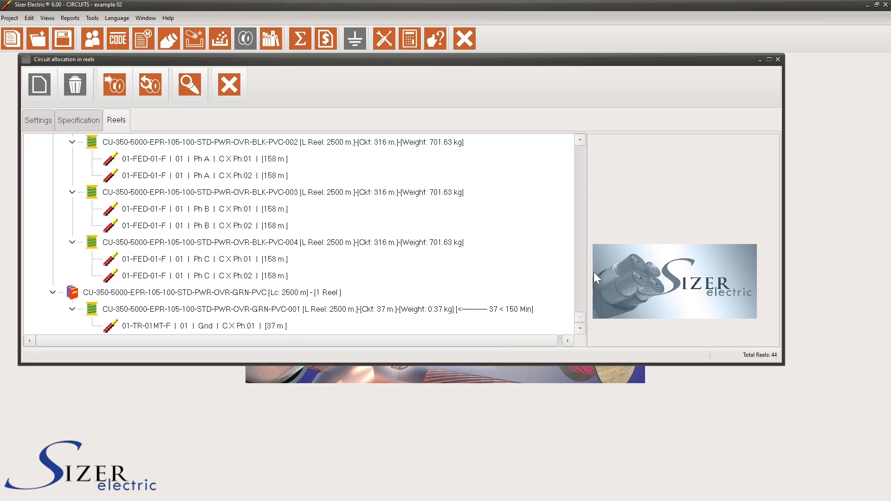
left_click_drag(580, 315, 583, 137)
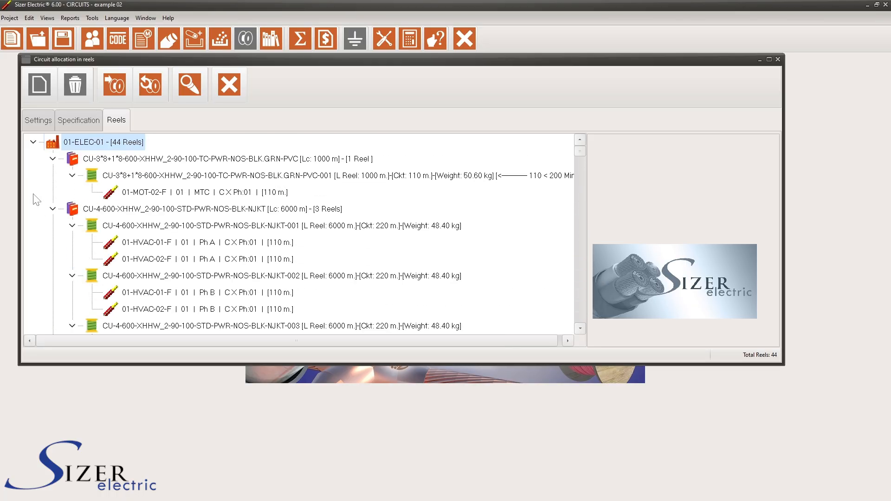
Inspect the details of the CU-3*8+1*8-600-XHHW_2 specification, its reel 001 and the allocated circuit 01-MOT-02-F
left_click(154, 163)
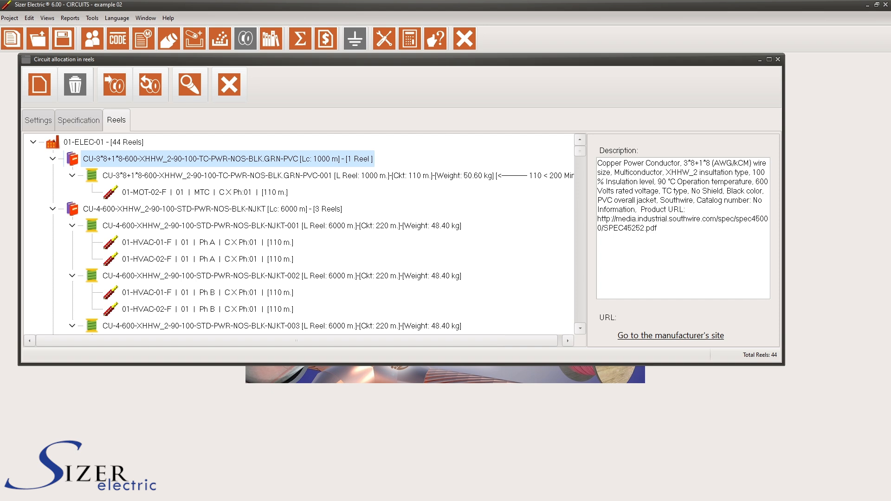
left_click(237, 175)
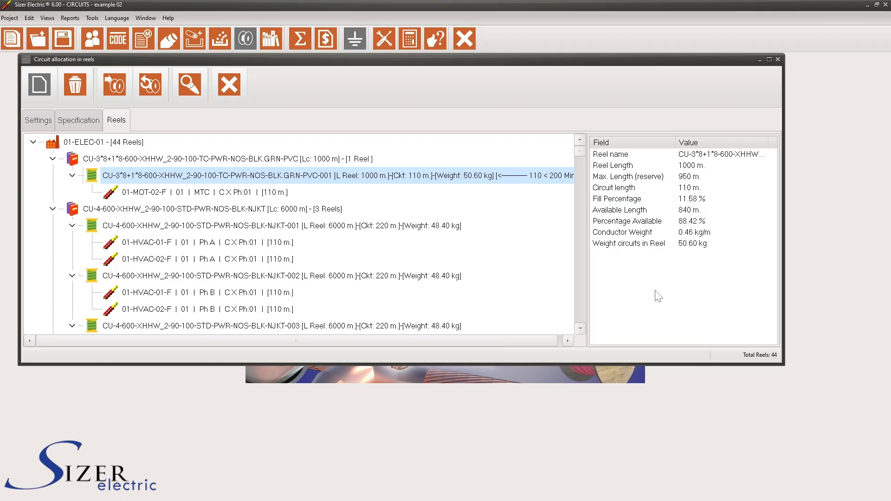
left_click(252, 192)
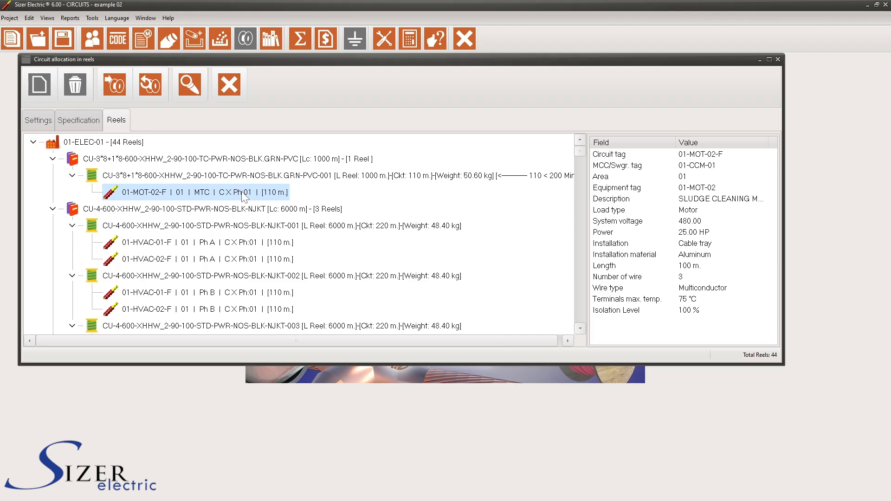
Move the phase A conductor of 01-HVAC-01-F to reel CU-4-600-XHHW_2 STD BLK 002, return it to reel 001, and select their specification
left_click_drag(158, 242, 162, 280)
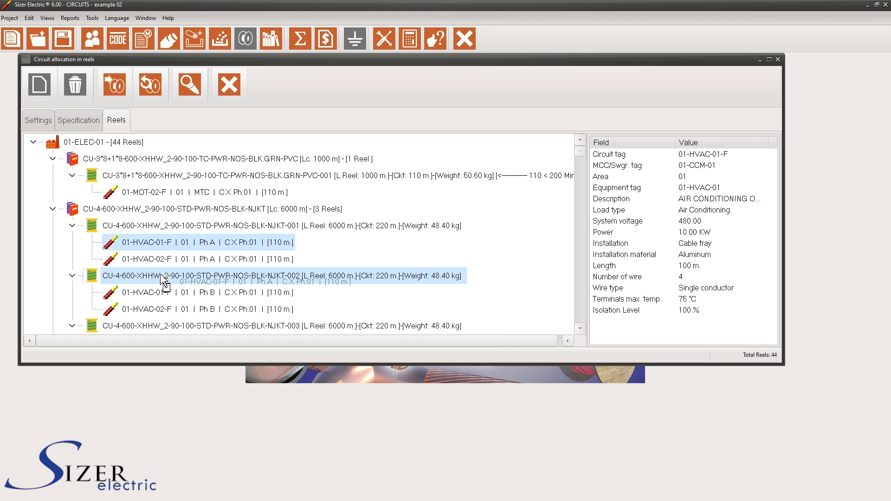
left_click_drag(161, 277, 163, 277)
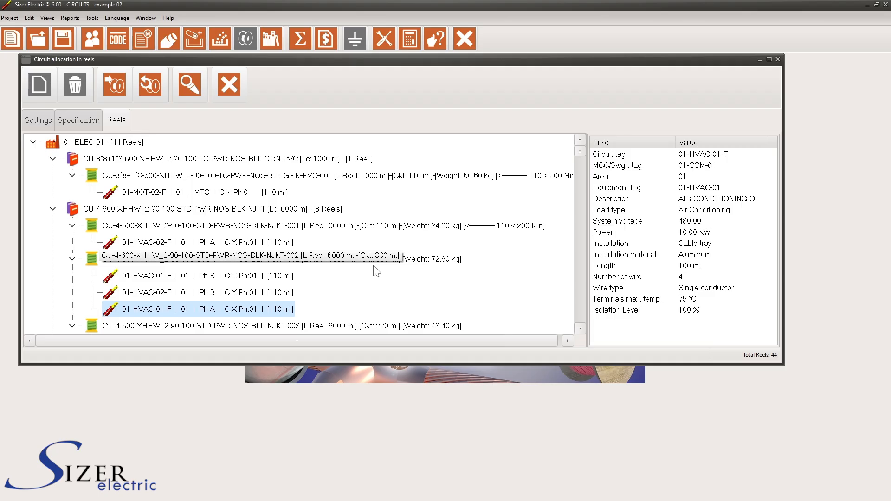
left_click_drag(154, 309, 133, 224)
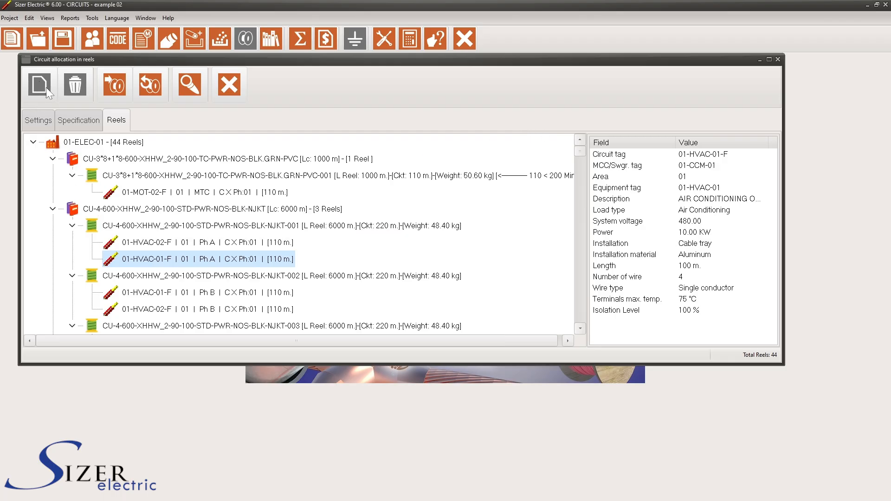
left_click(122, 209)
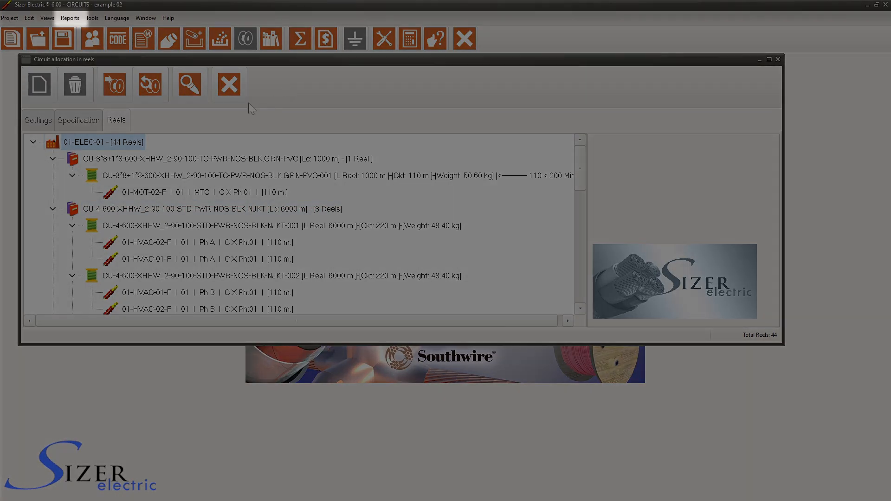
Display the Project Reels report from the Reels report group and move its window clear of the report list
left_click(71, 19)
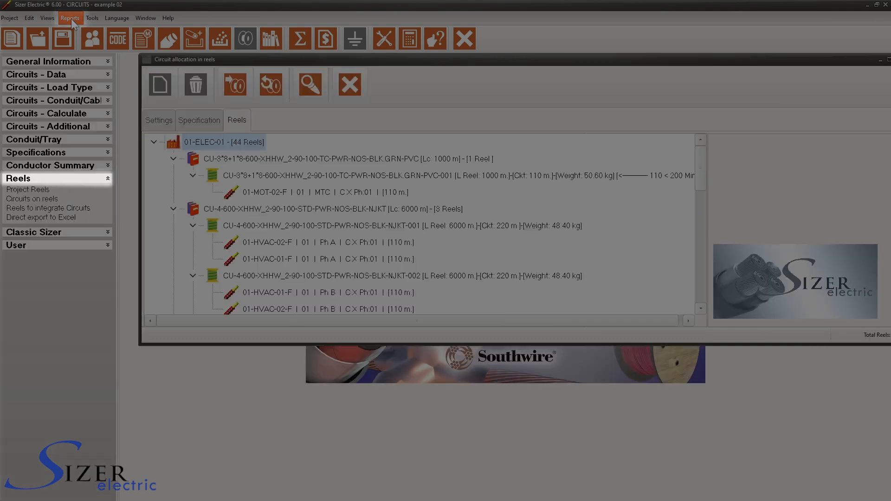
left_click(106, 180)
left_click(105, 184)
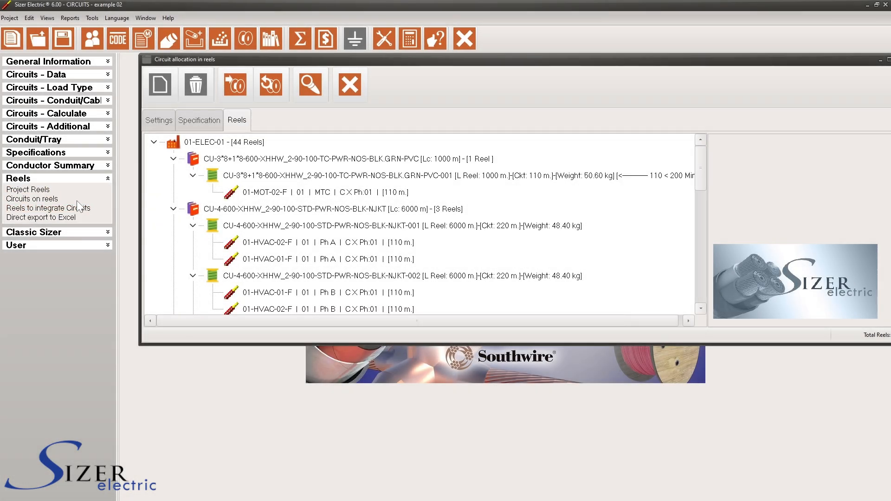
left_click(36, 191)
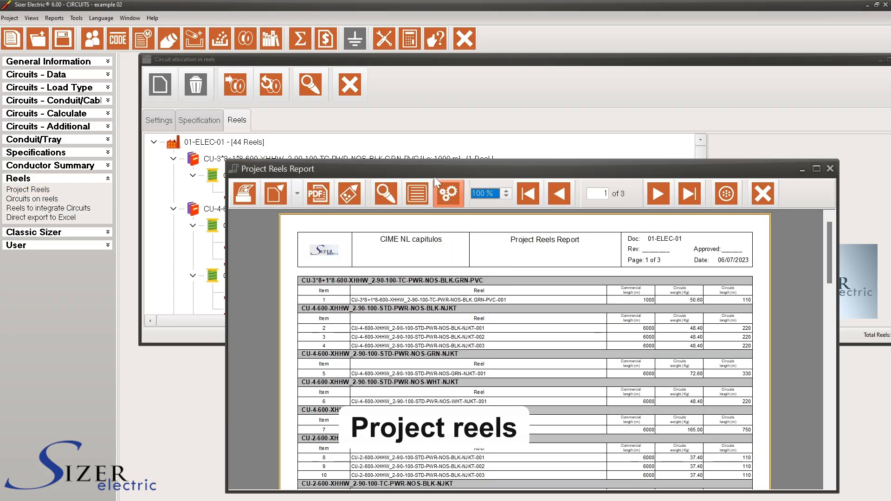
left_click_drag(435, 170, 405, 66)
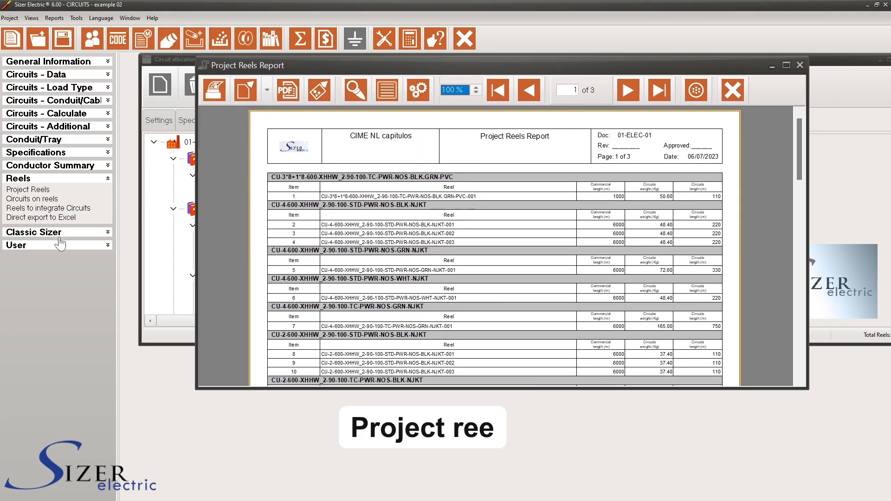
Display the Circuits on reels and Reels to integrate Circuits reports, arranging their windows over the project reels report
left_click(28, 203)
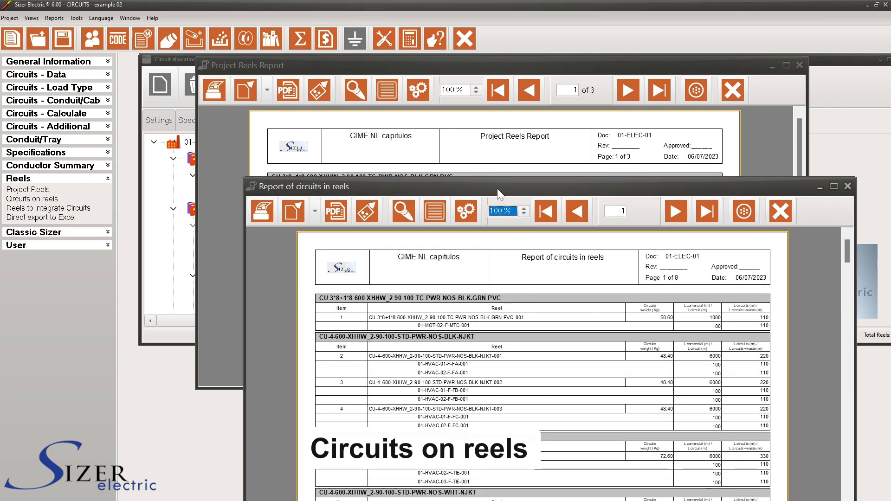
left_click_drag(499, 188, 458, 119)
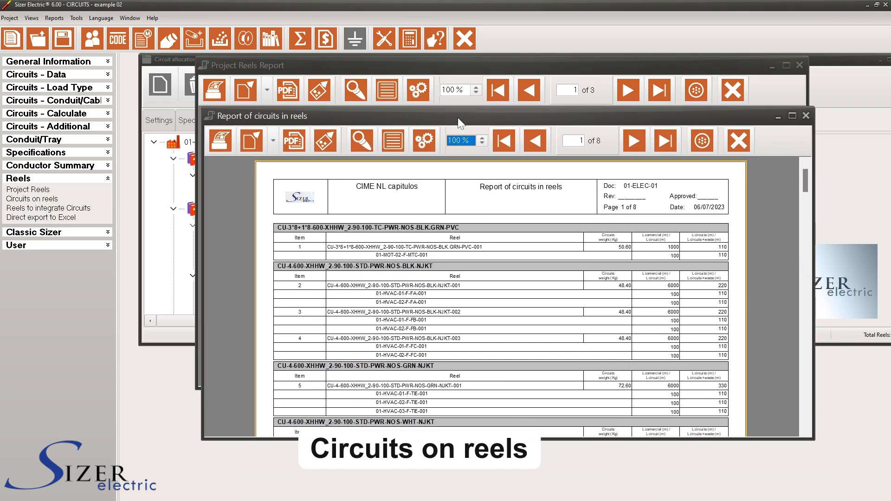
left_click(87, 213)
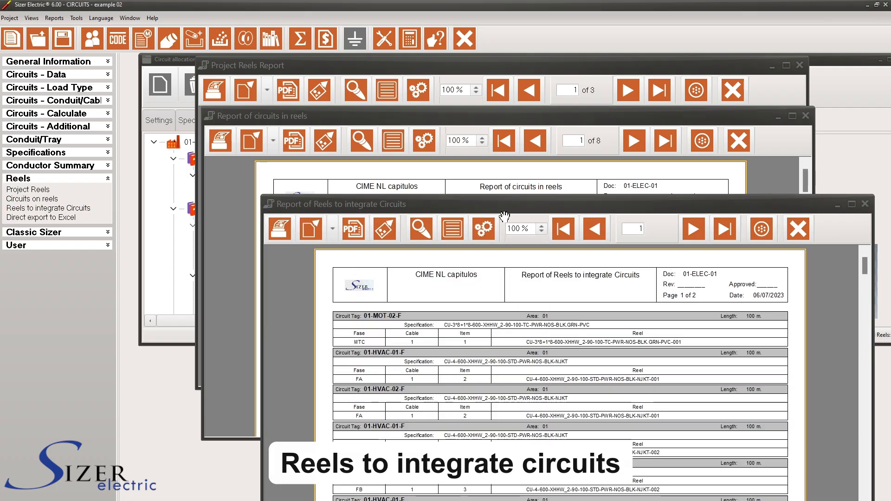
left_click_drag(510, 204, 460, 161)
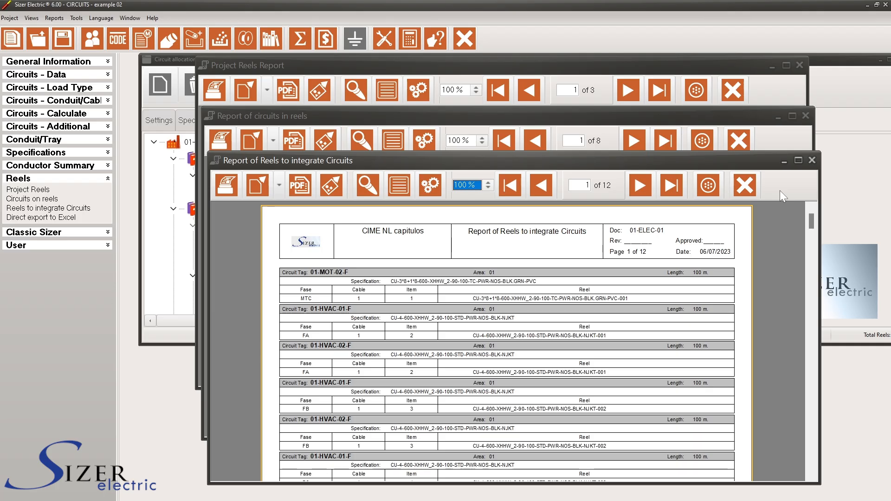
Close the three reel reports and show the details of circuit 01-MOT-02-F in the reels tree
left_click(751, 184)
left_click(738, 141)
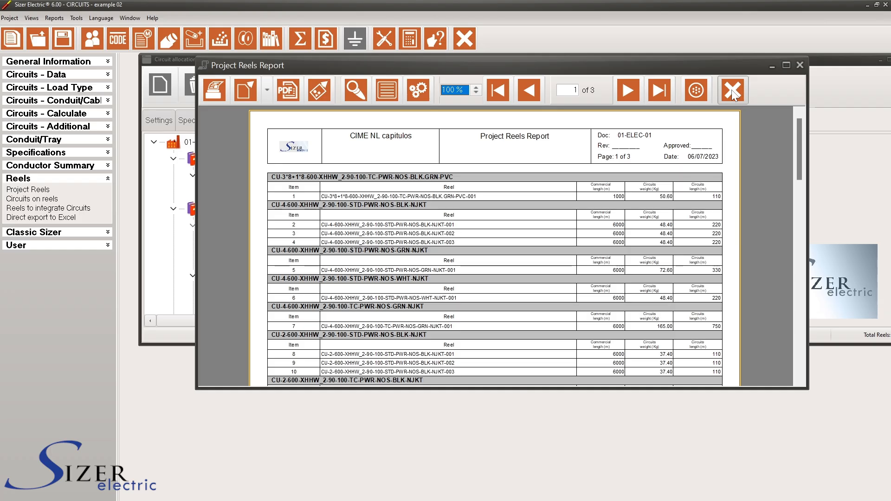
left_click(733, 93)
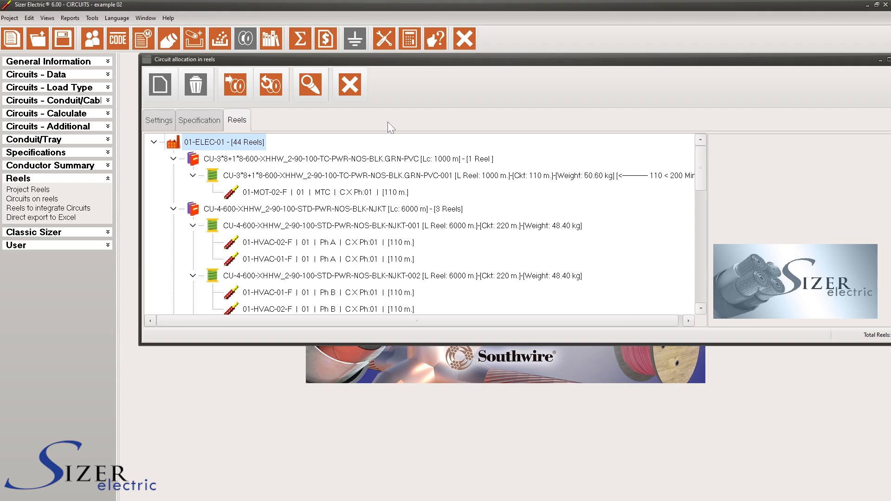
left_click(362, 192)
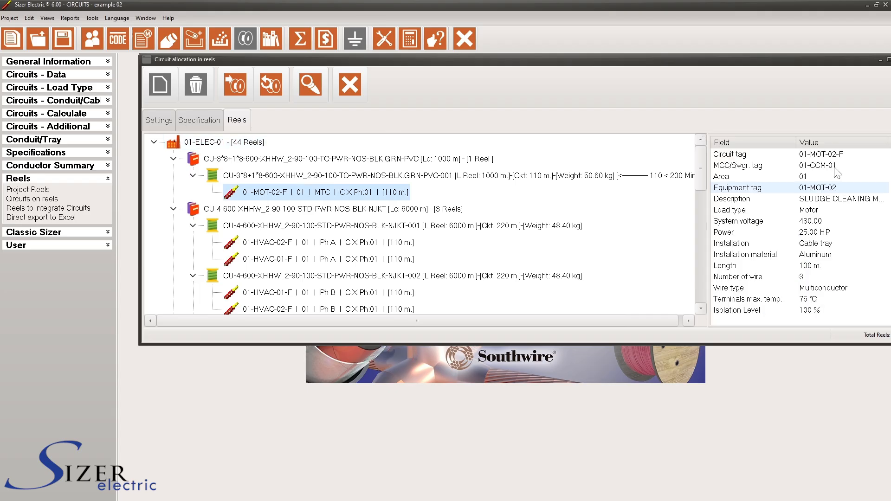